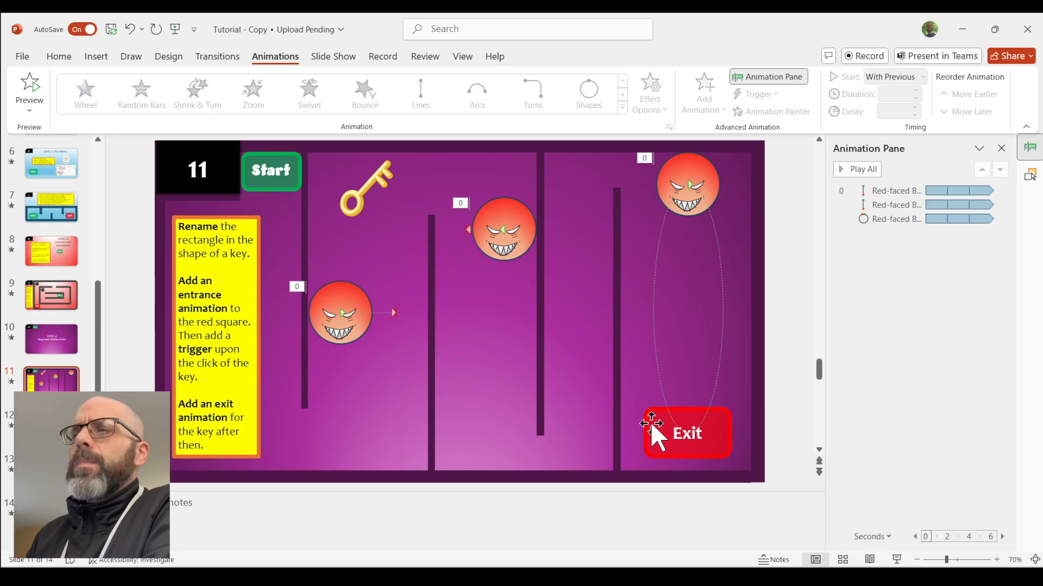
Give the red Exit block on slide 11 a mouse-over action that hyperlinks to Next Slide.
{"action": "left_click", "coordinate": [657, 437]}
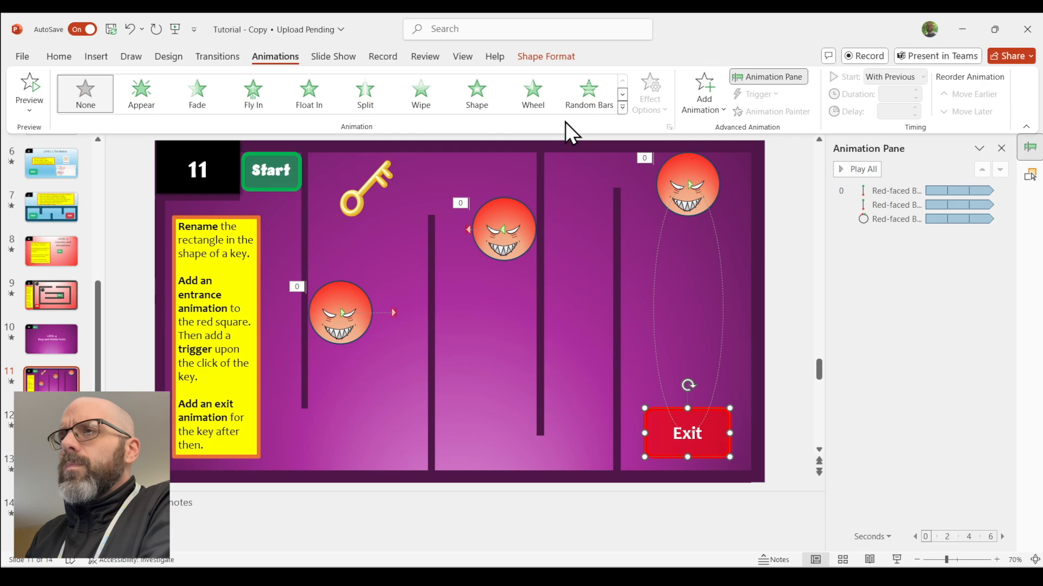
{"action": "left_click", "coordinate": [98, 60]}
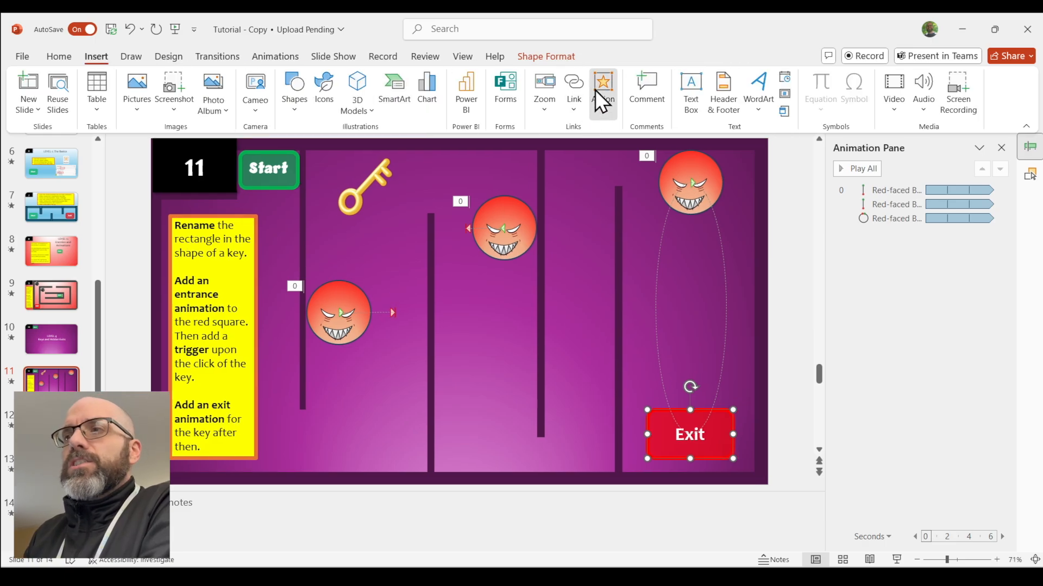
{"action": "left_click", "coordinate": [596, 90]}
{"action": "left_click", "coordinate": [471, 182]}
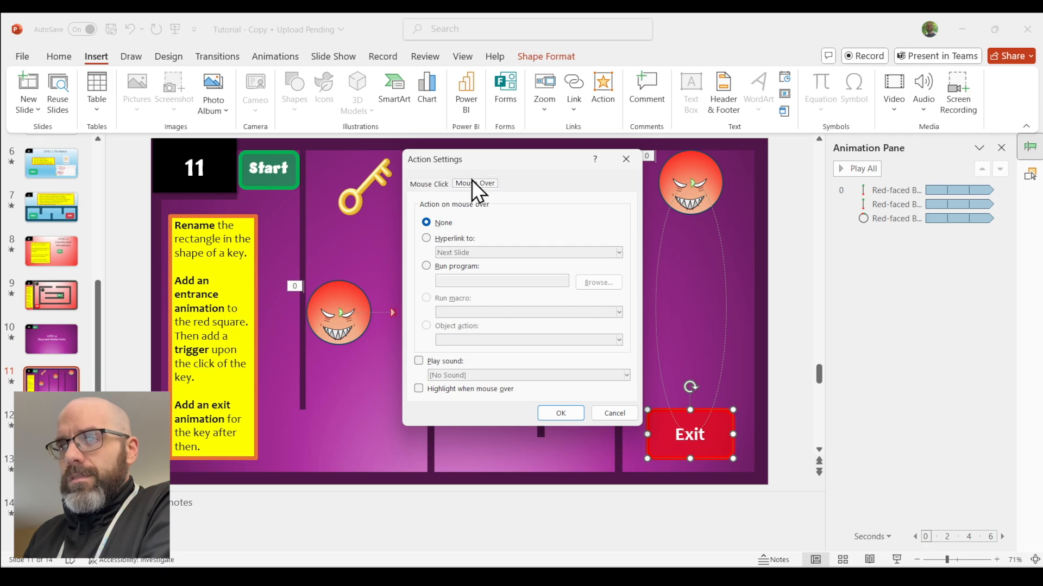
{"action": "left_click", "coordinate": [427, 239]}
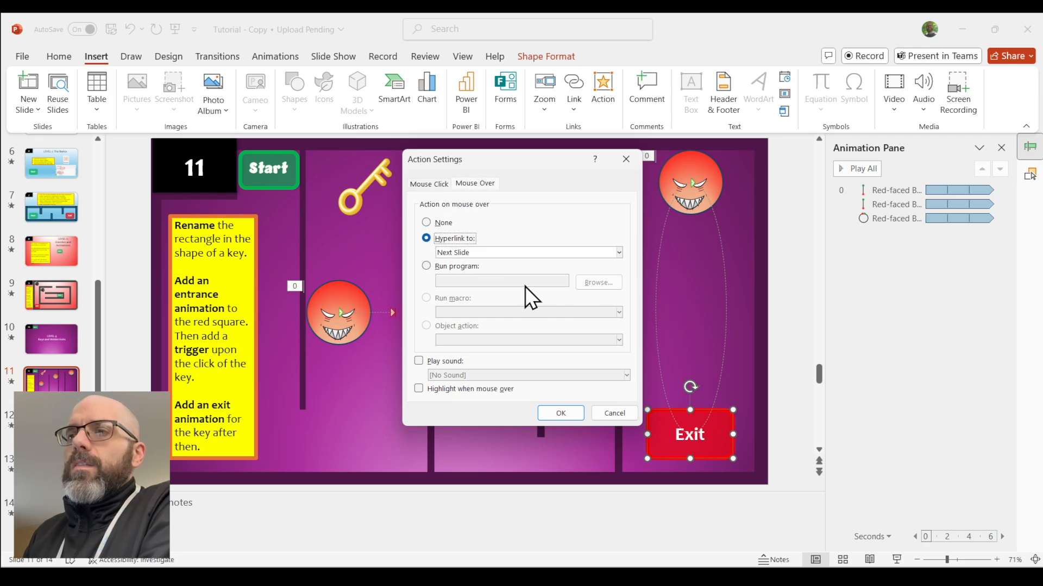
{"action": "left_click", "coordinate": [495, 250]}
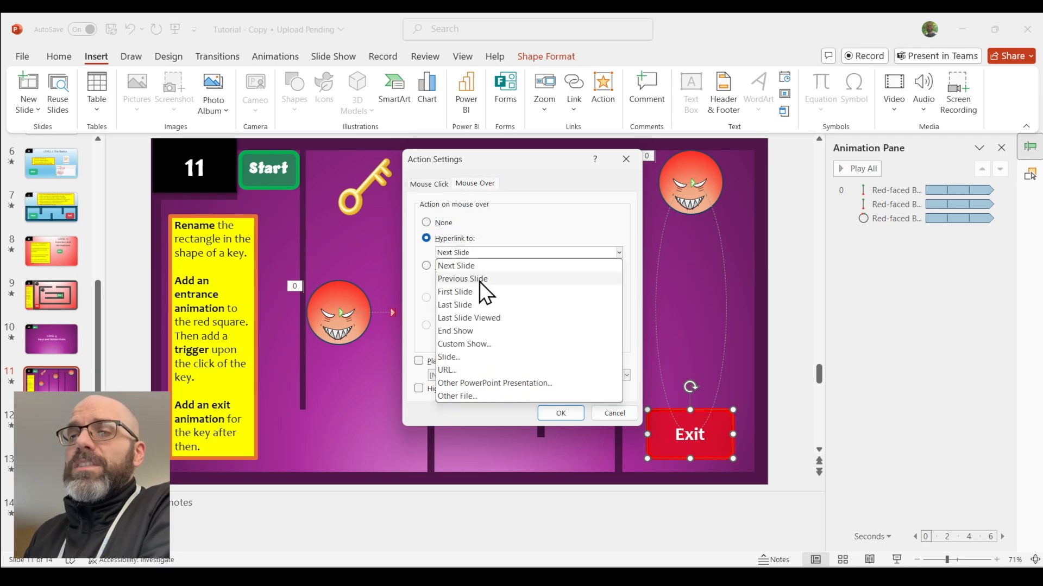
{"action": "left_click", "coordinate": [468, 265]}
{"action": "left_click", "coordinate": [560, 413]}
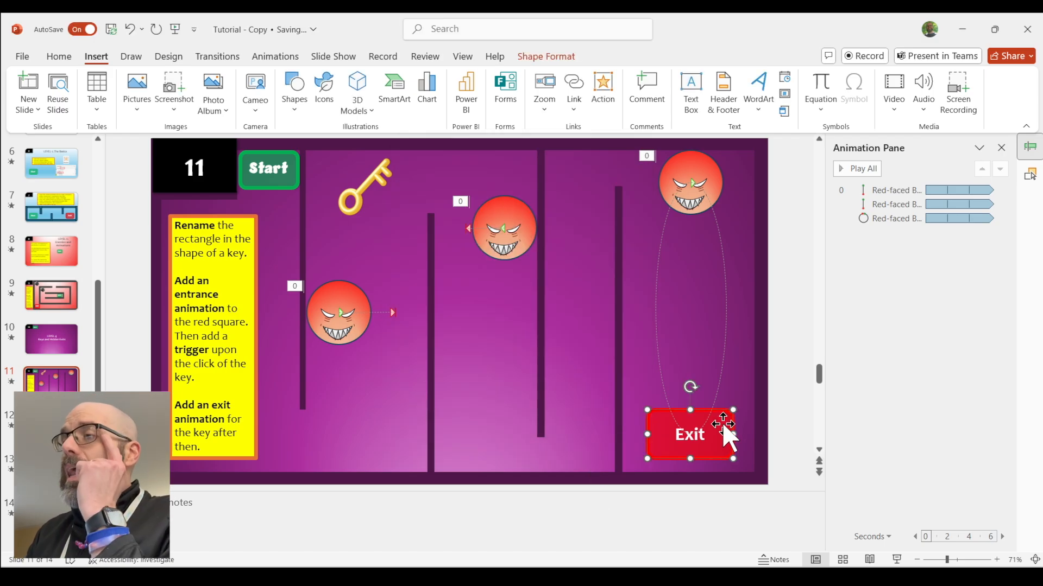
Apply the Fade entrance animation to the red Exit block.
{"action": "left_click", "coordinate": [274, 55]}
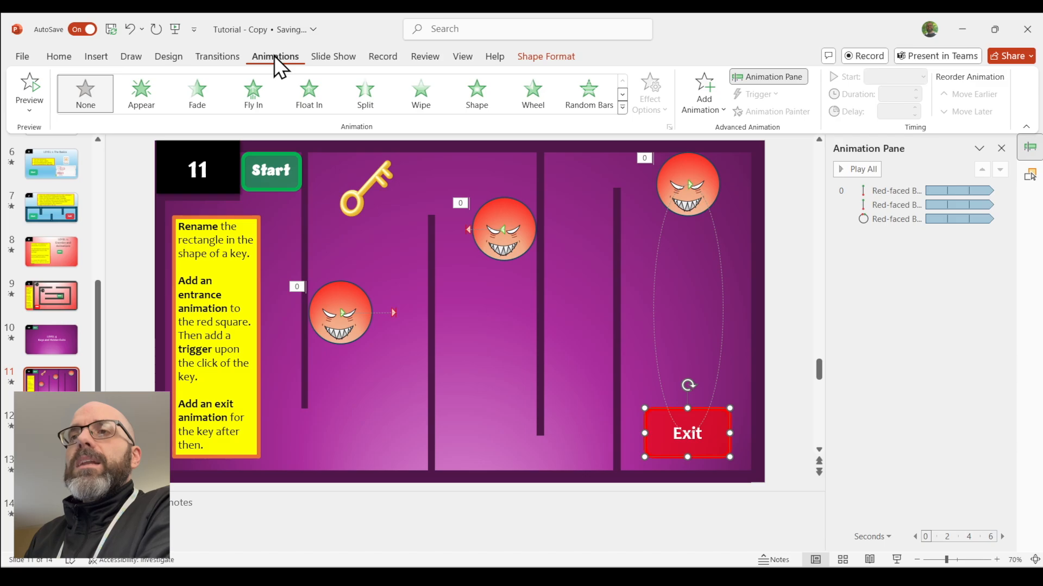
{"action": "left_click", "coordinate": [624, 110]}
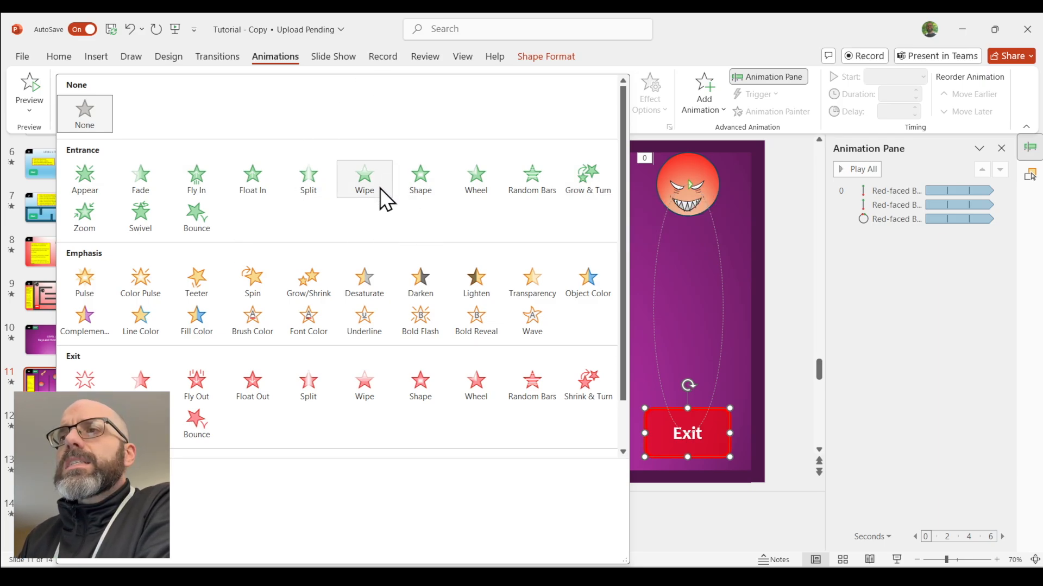
{"action": "left_click", "coordinate": [142, 175]}
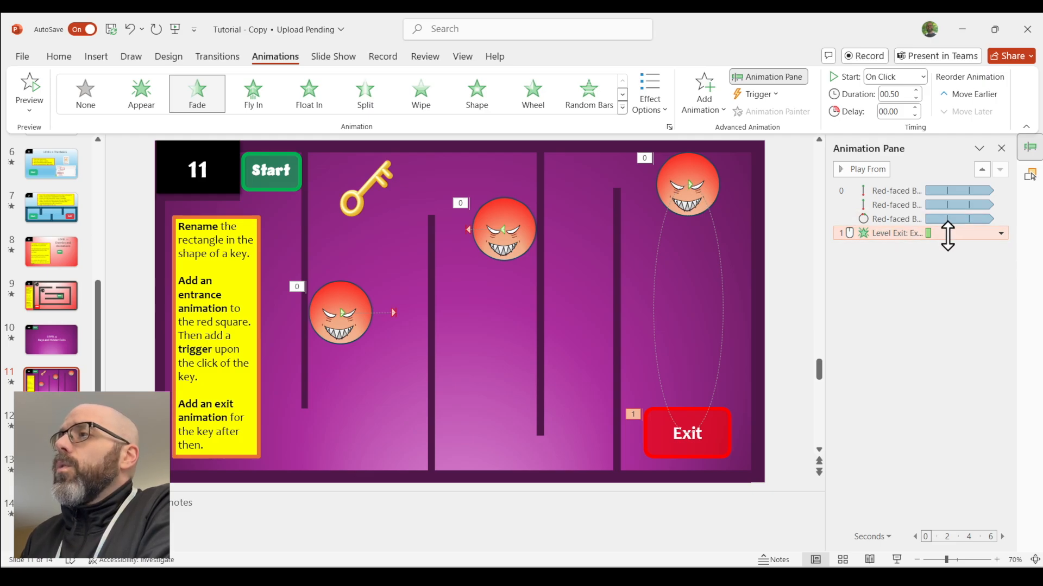
{"action": "left_click", "coordinate": [999, 234]}
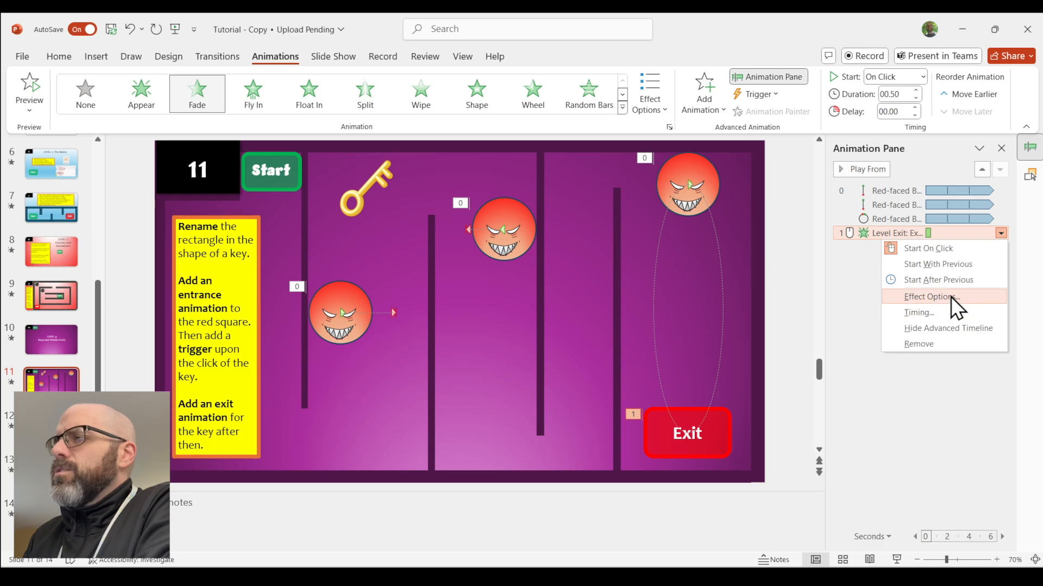
{"action": "left_click", "coordinate": [948, 313]}
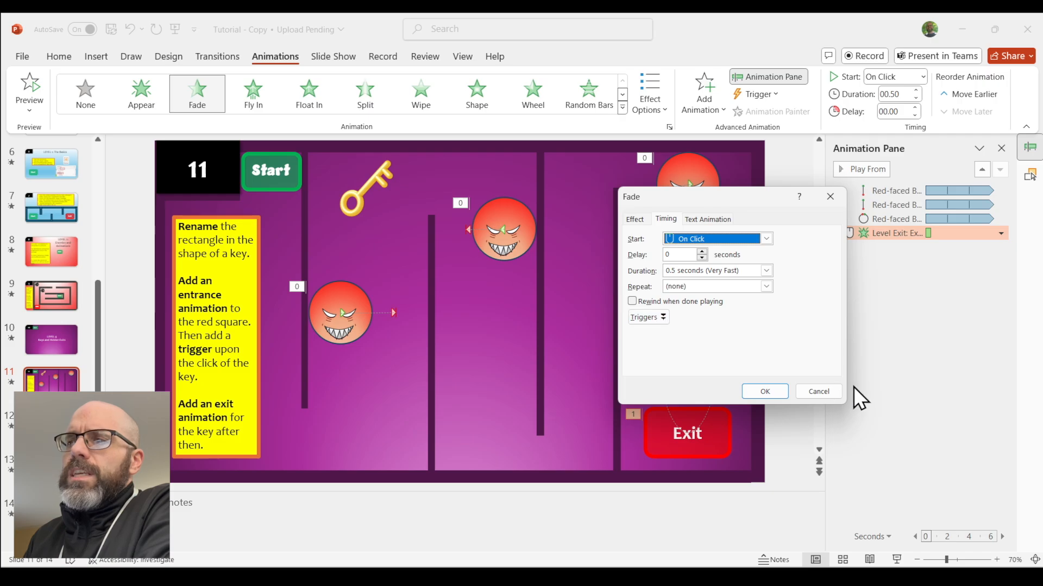
{"action": "left_click", "coordinate": [822, 392]}
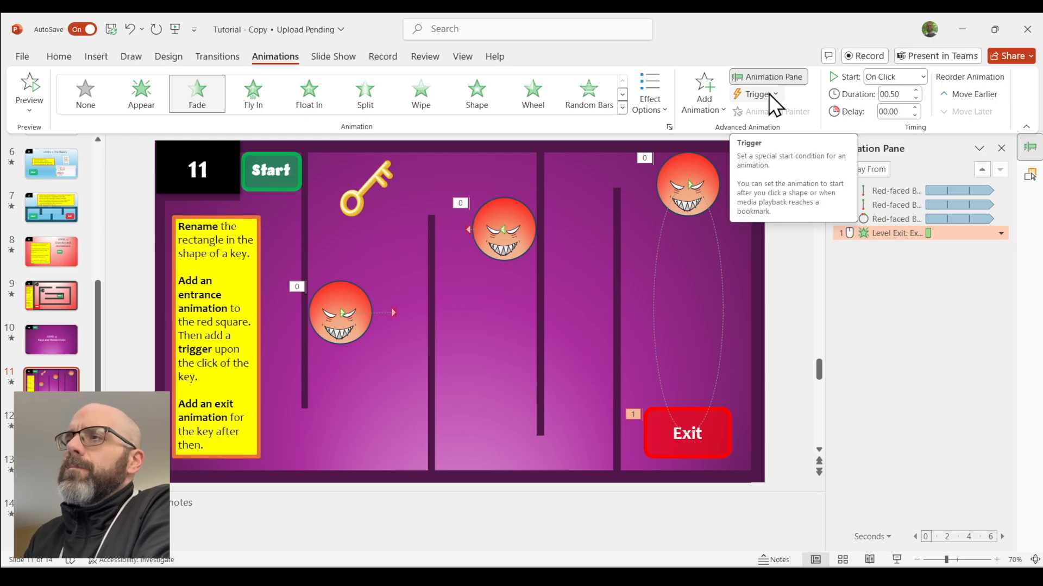
Set the Exit block's Fade animation to be triggered on click of the Key object.
{"action": "left_click", "coordinate": [753, 94]}
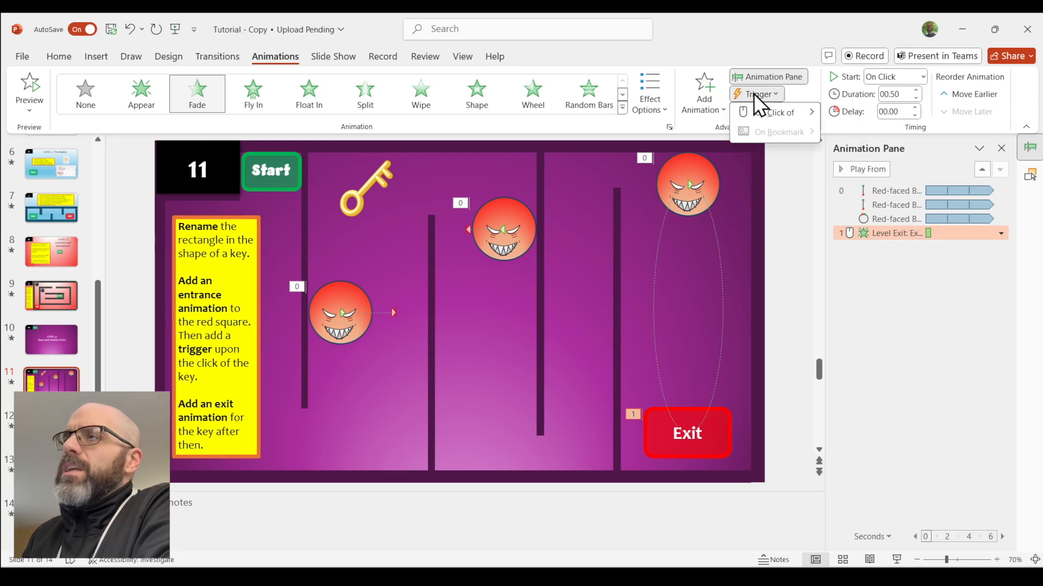
{"action": "mouse_move", "coordinate": [766, 111]}
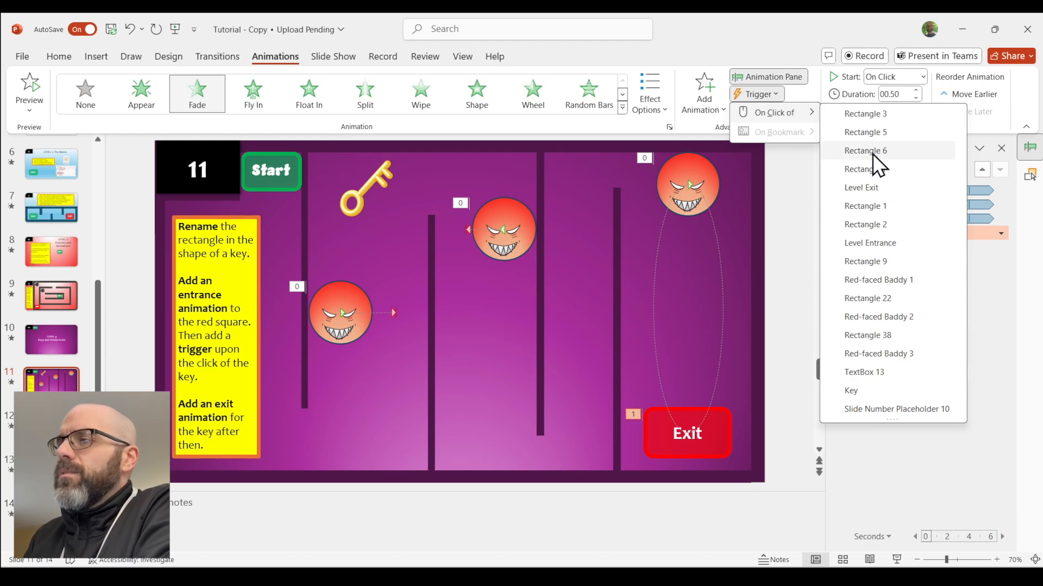
{"action": "left_click", "coordinate": [866, 391]}
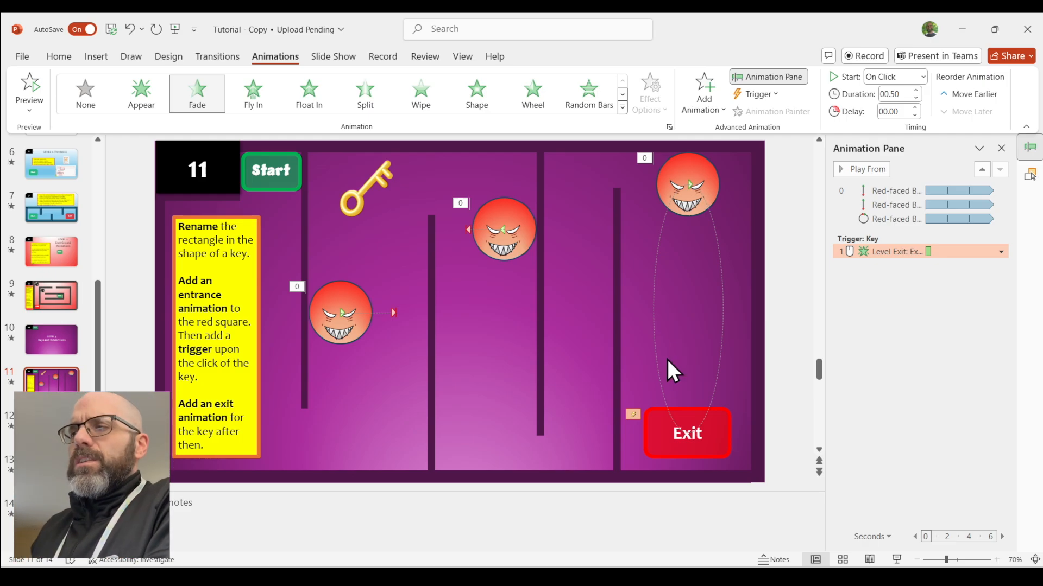
Test the maze level in the slide show by starting it and activating the key, and end the show.
{"action": "left_click", "coordinate": [897, 560]}
{"action": "mouse_move", "coordinate": [472, 530]}
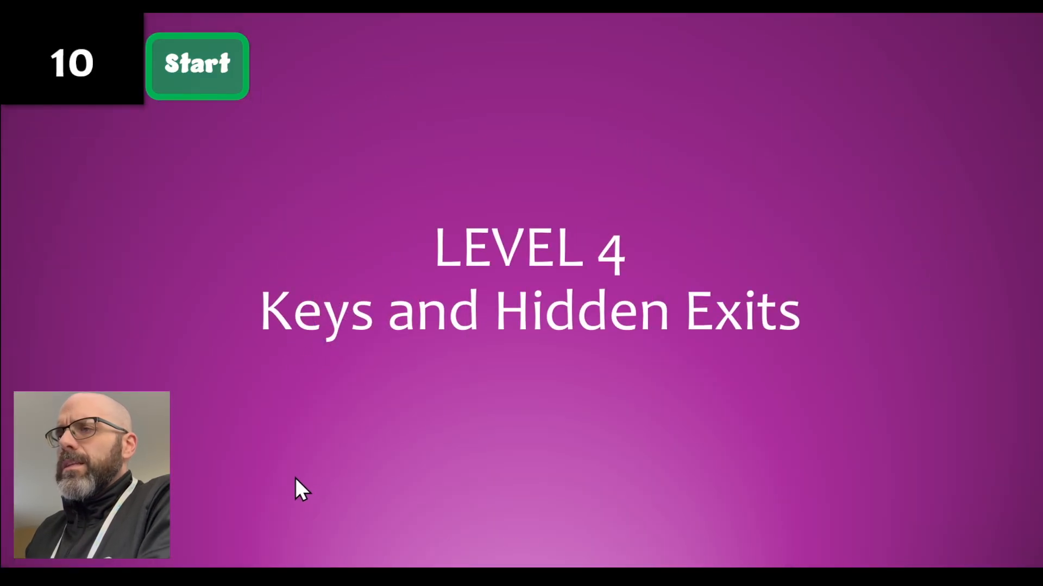
{"action": "left_click", "coordinate": [177, 70]}
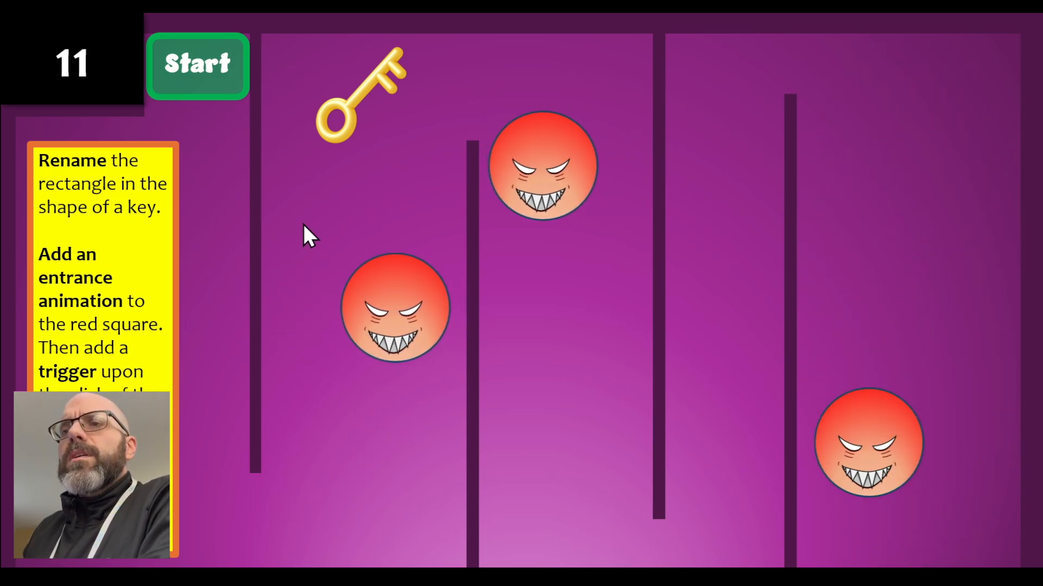
{"action": "left_click", "coordinate": [350, 112]}
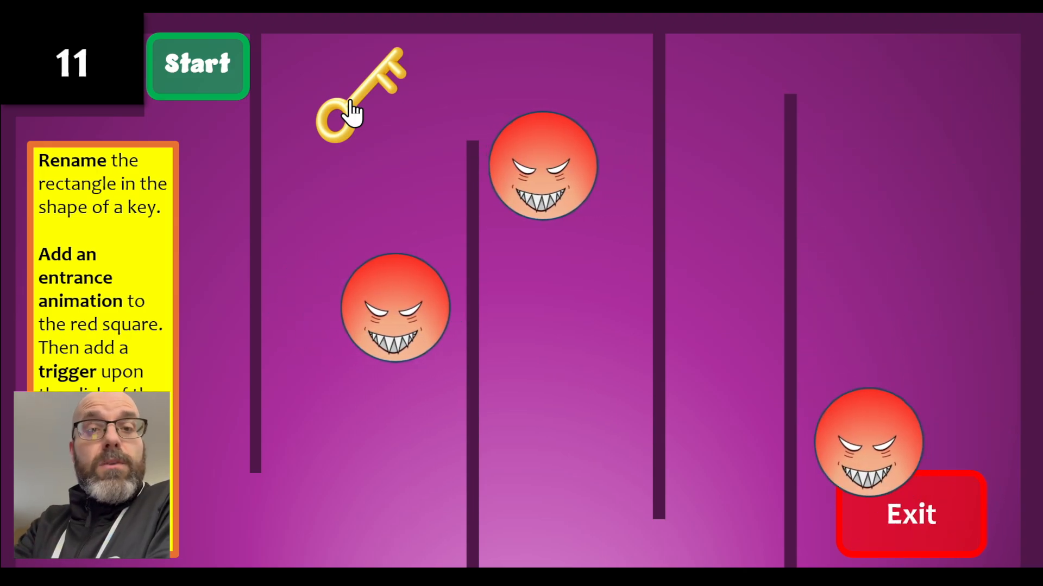
{"action": "key", "text": "Escape"}
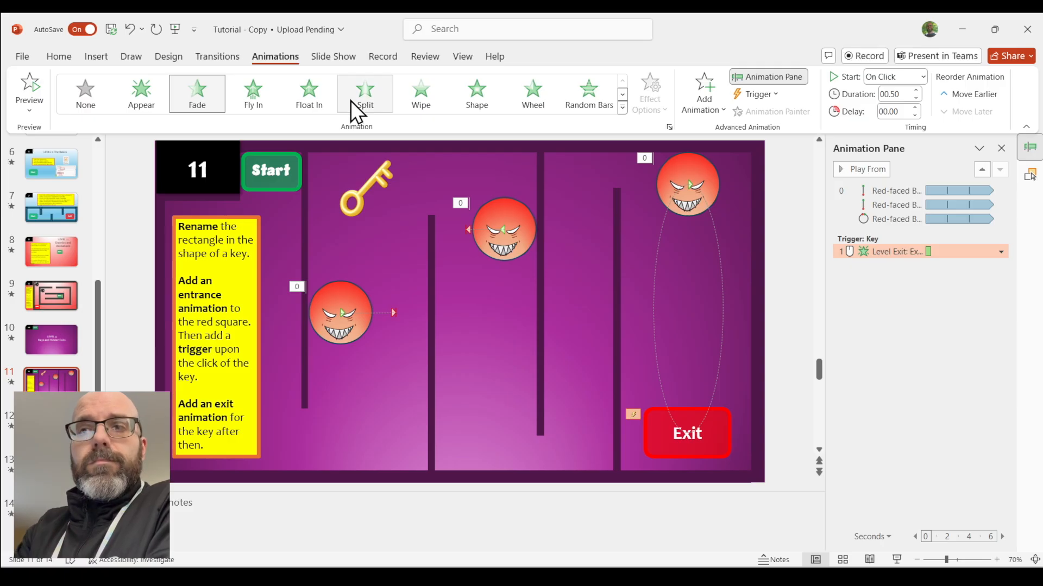
Apply the Swivel exit animation to the golden key picture.
{"action": "left_click", "coordinate": [358, 193]}
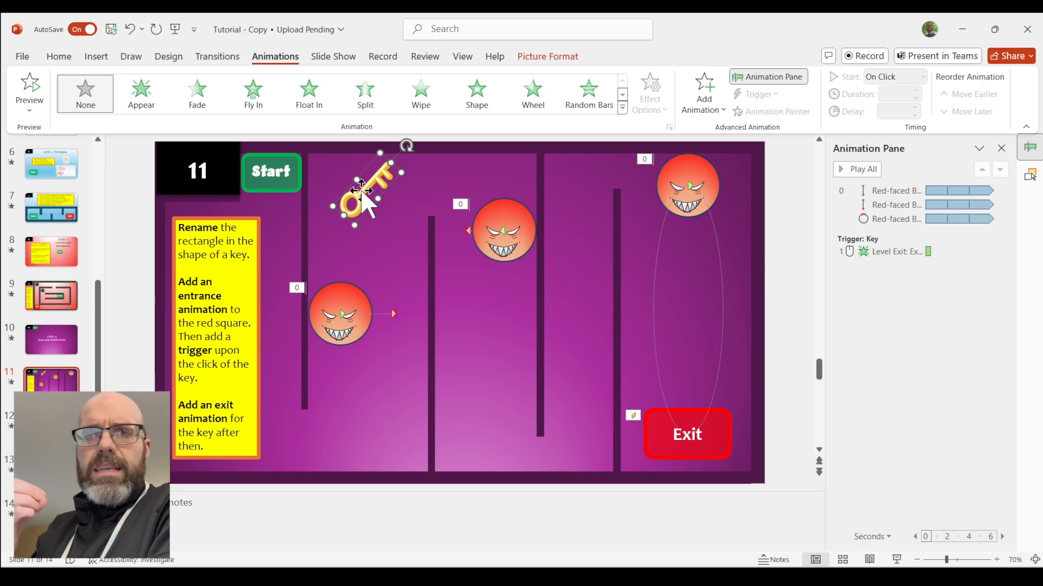
{"action": "left_click", "coordinate": [396, 250]}
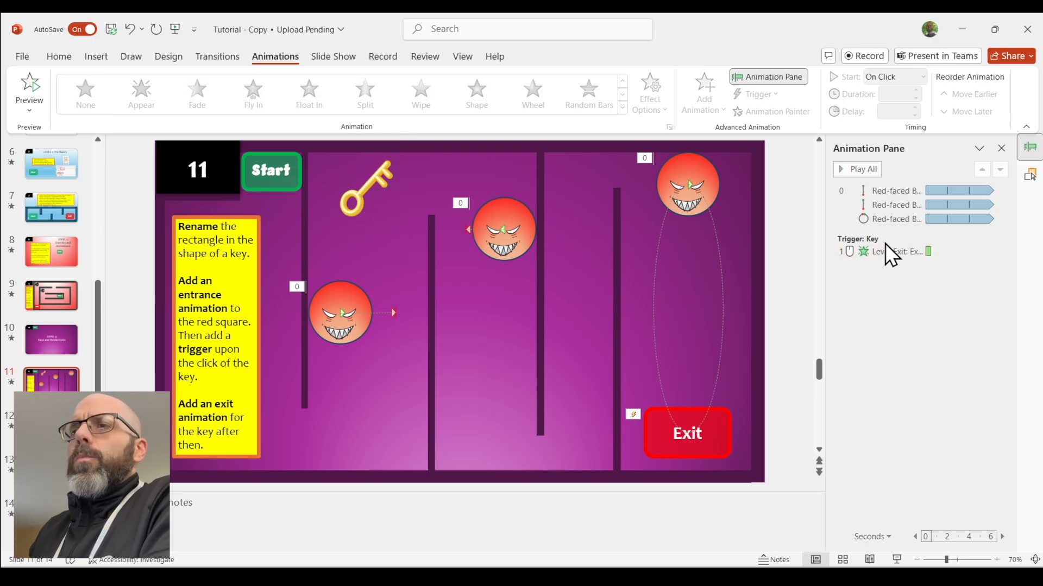
{"action": "left_click", "coordinate": [363, 184]}
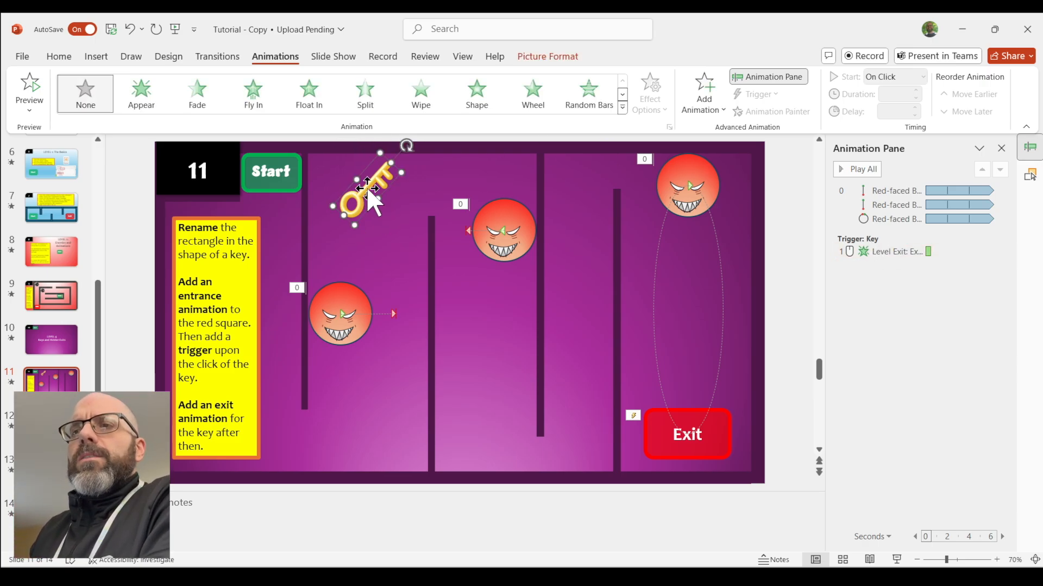
{"action": "left_click", "coordinate": [622, 106]}
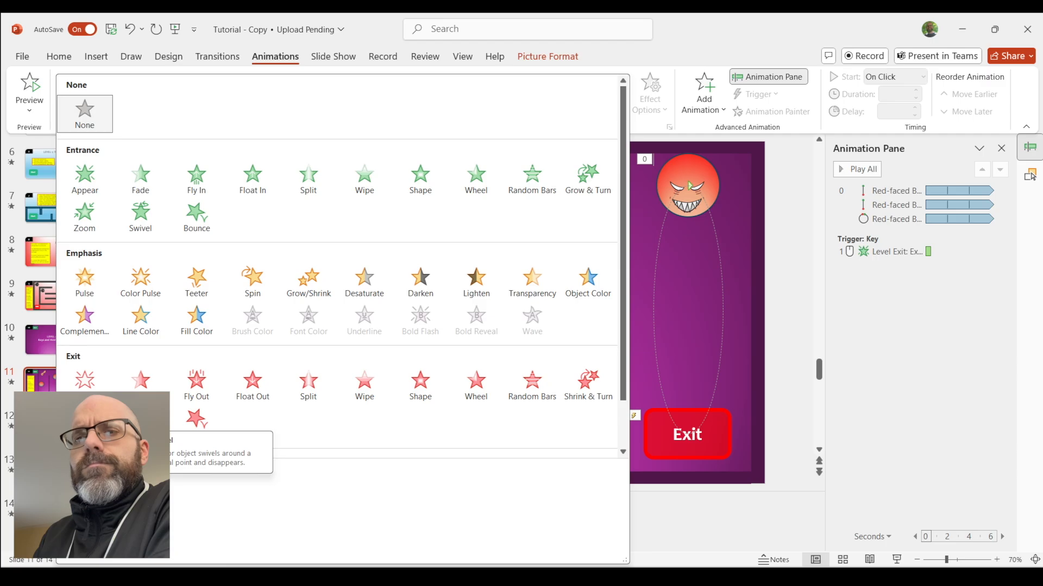
{"action": "left_click", "coordinate": [140, 418]}
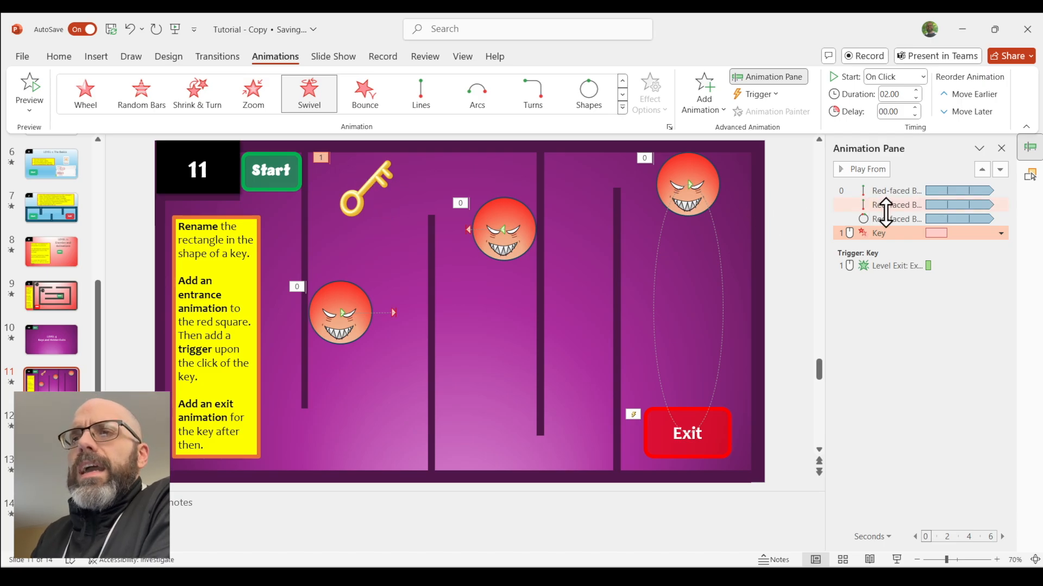
Move the key's Swivel exit below the Level Exit animation under the Key trigger and make it start With Previous.
{"action": "left_click", "coordinate": [875, 234]}
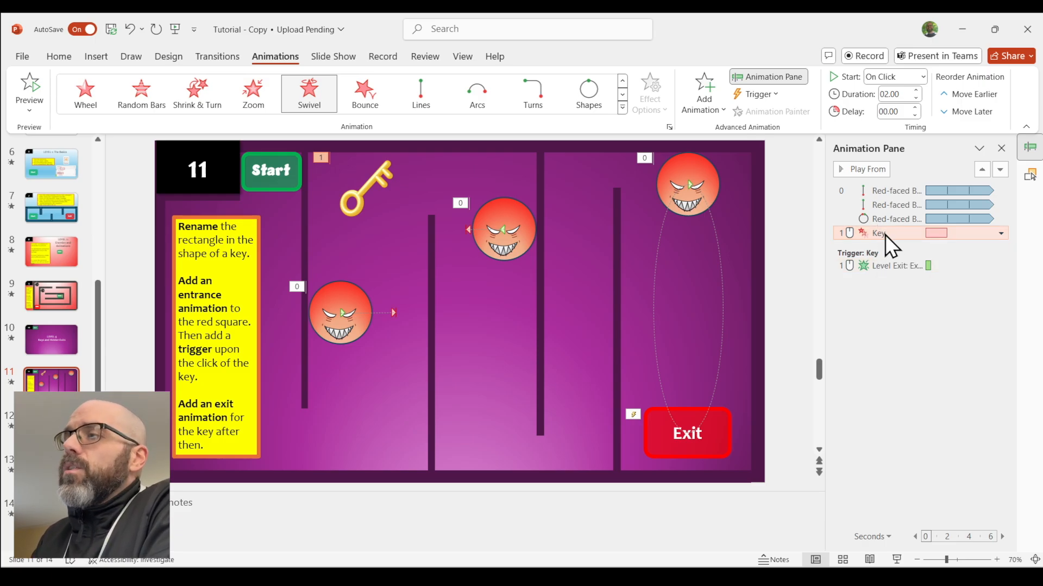
{"action": "left_click_drag", "start_coordinate": [885, 235], "coordinate": [885, 275]}
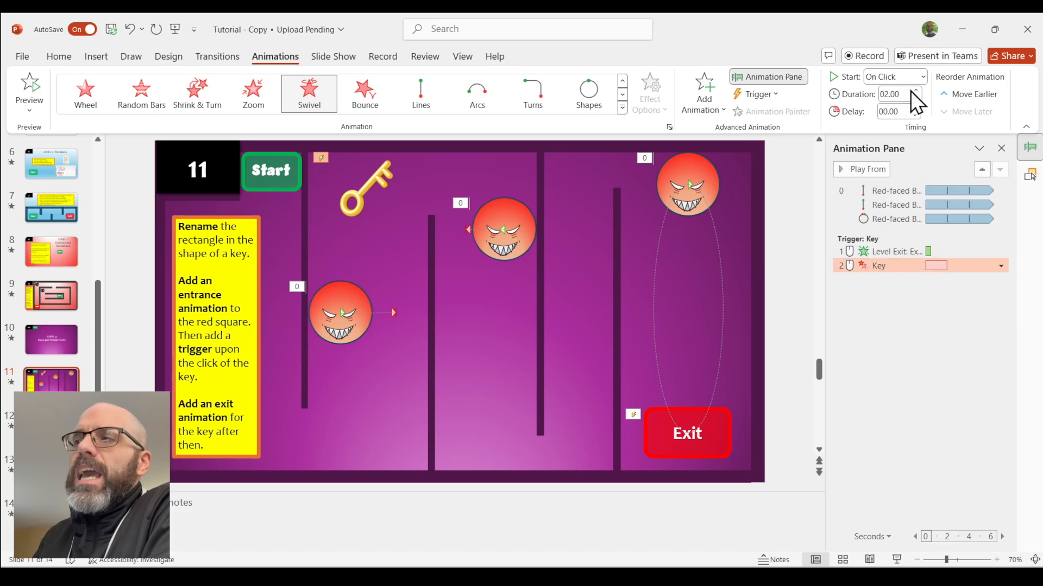
{"action": "left_click", "coordinate": [923, 77]}
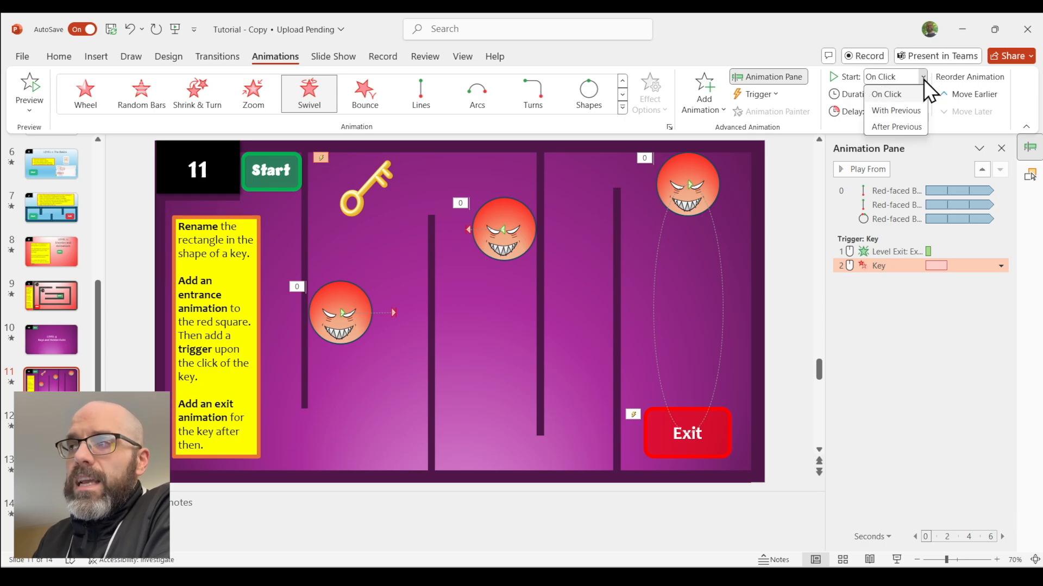
{"action": "left_click", "coordinate": [891, 110]}
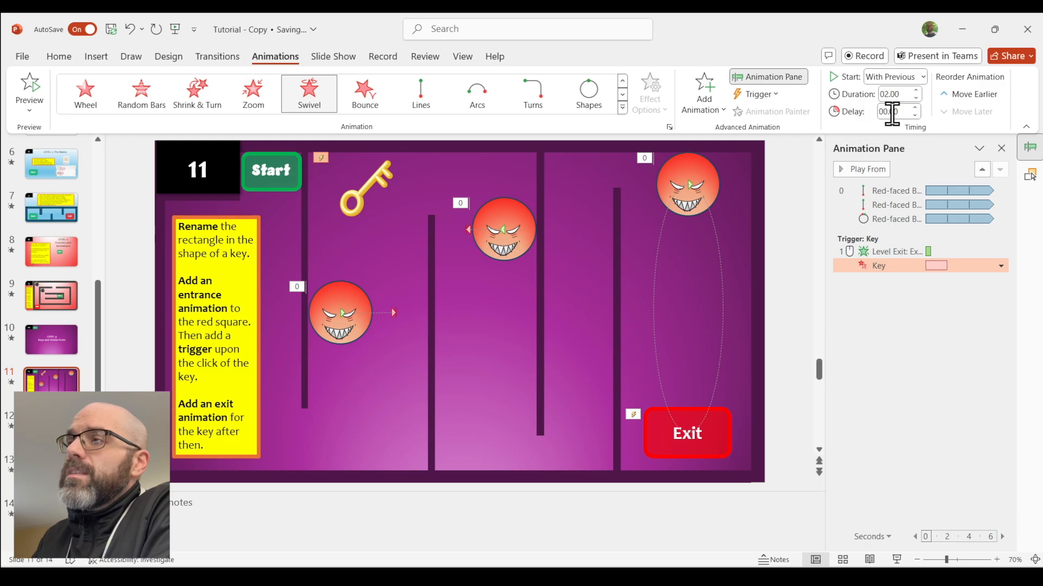
{"action": "left_click", "coordinate": [1000, 265]}
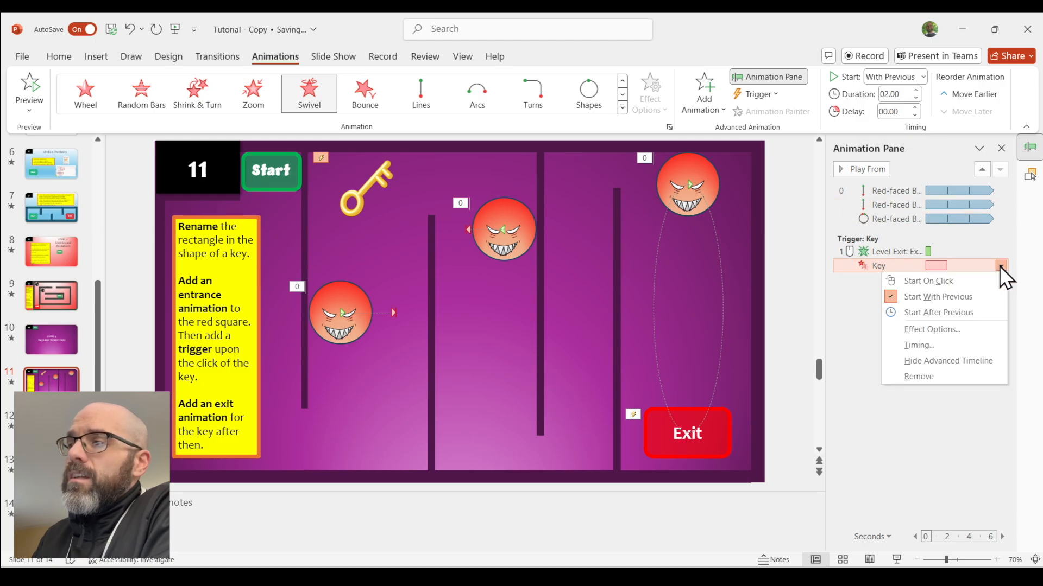
{"action": "left_click", "coordinate": [927, 297]}
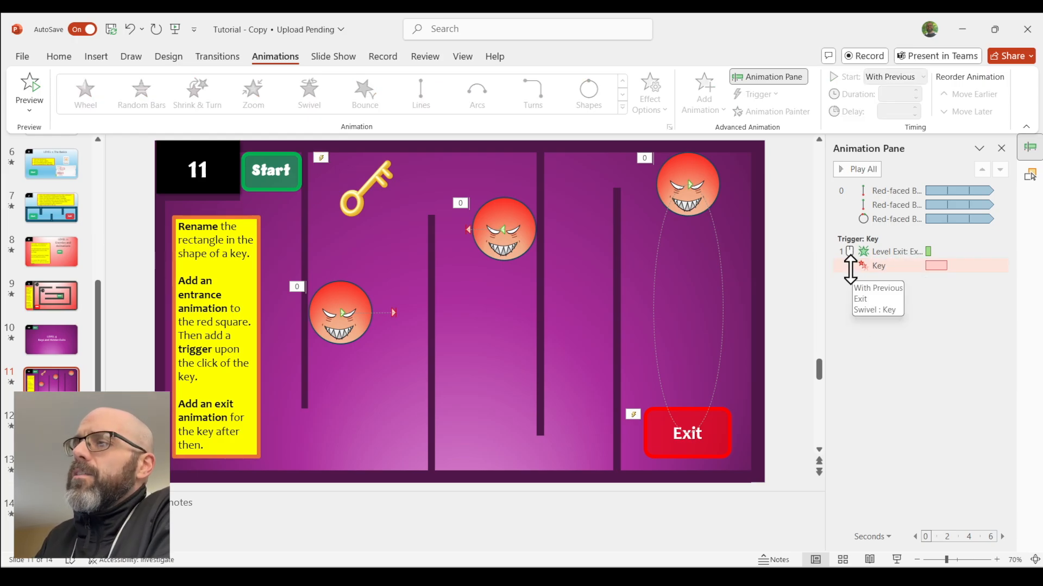
{"action": "left_click", "coordinate": [846, 254]}
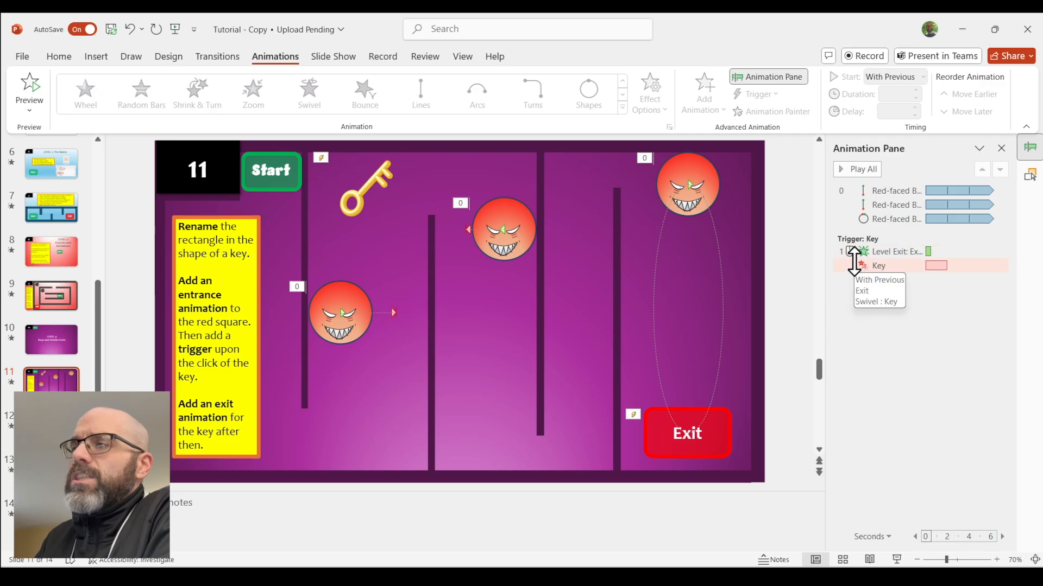
Play the maze level in the slide show, activating the key and moving onto the Exit block to reach the next slide.
{"action": "left_click", "coordinate": [897, 559]}
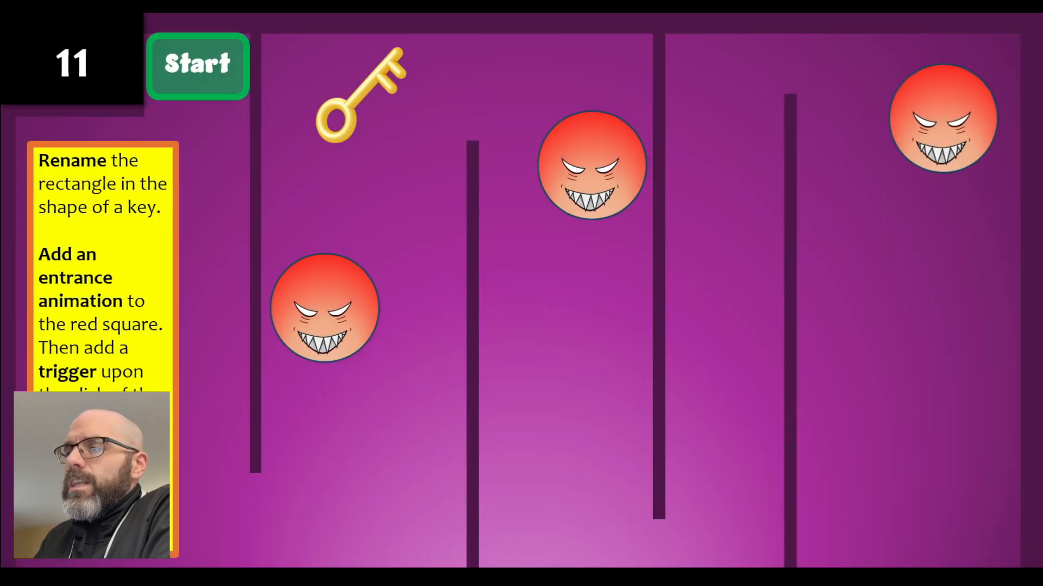
{"action": "left_click", "coordinate": [192, 77]}
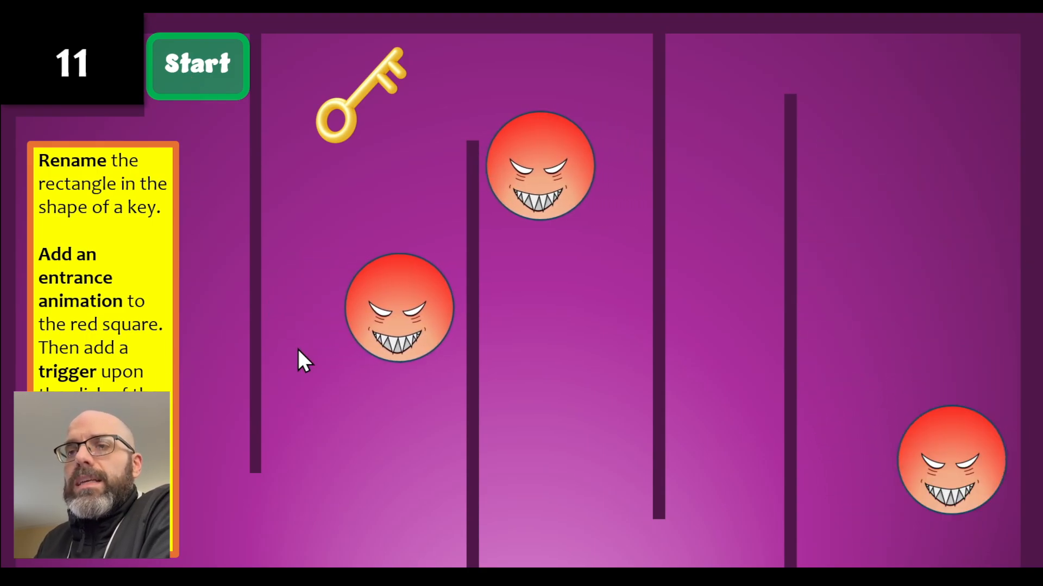
{"action": "left_click", "coordinate": [368, 93]}
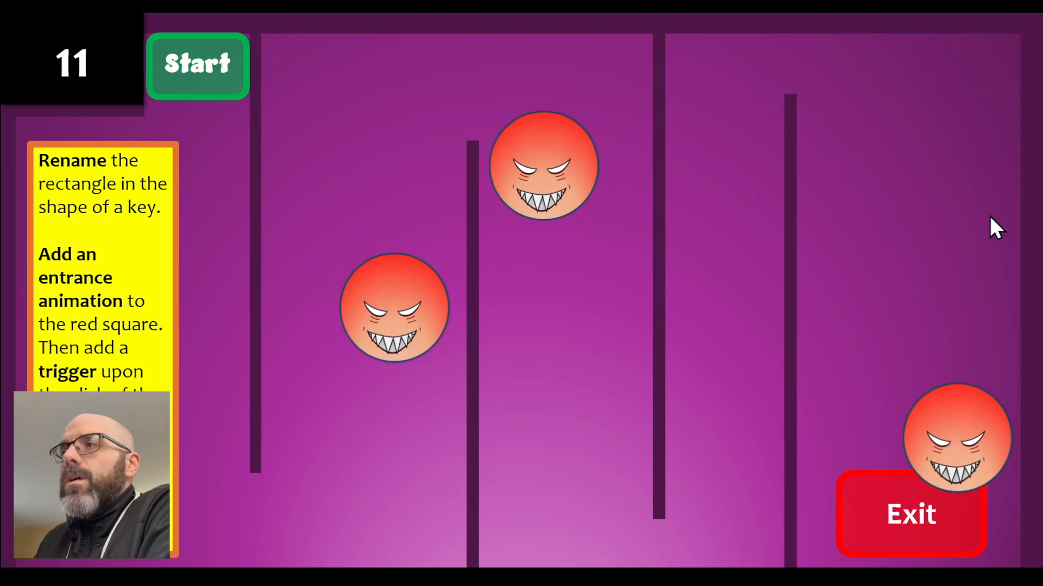
{"action": "left_click", "coordinate": [931, 495]}
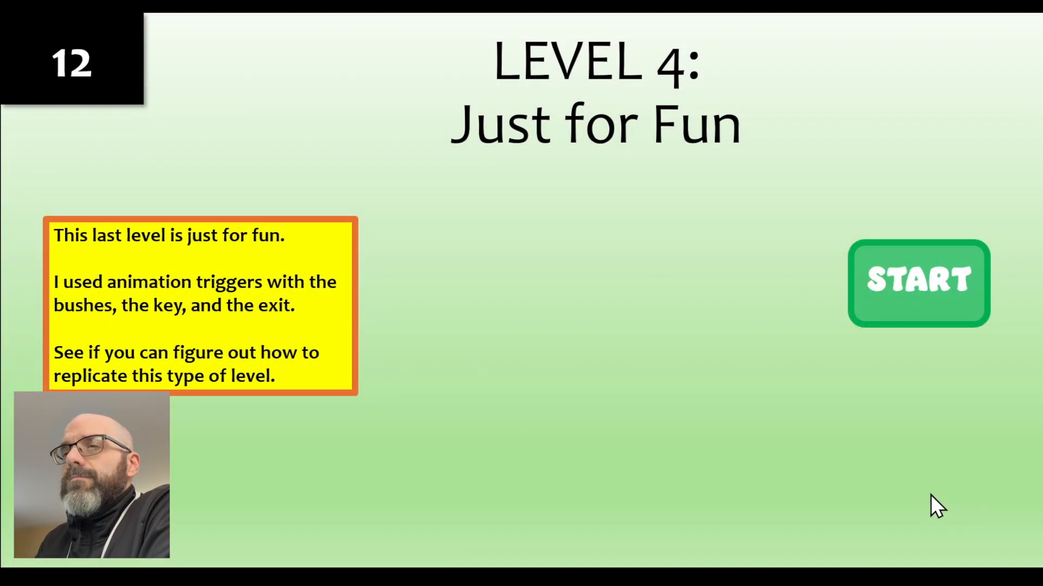
End the slide show and examine the start and timing options of the Level Exit animation on slide 11.
{"action": "key", "text": "Escape"}
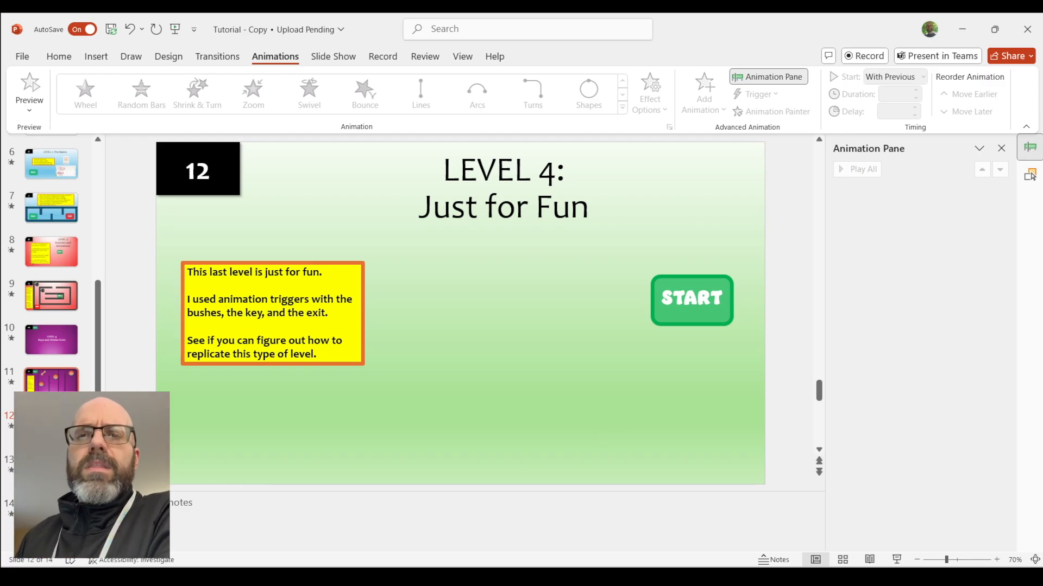
{"action": "left_click", "coordinate": [52, 380]}
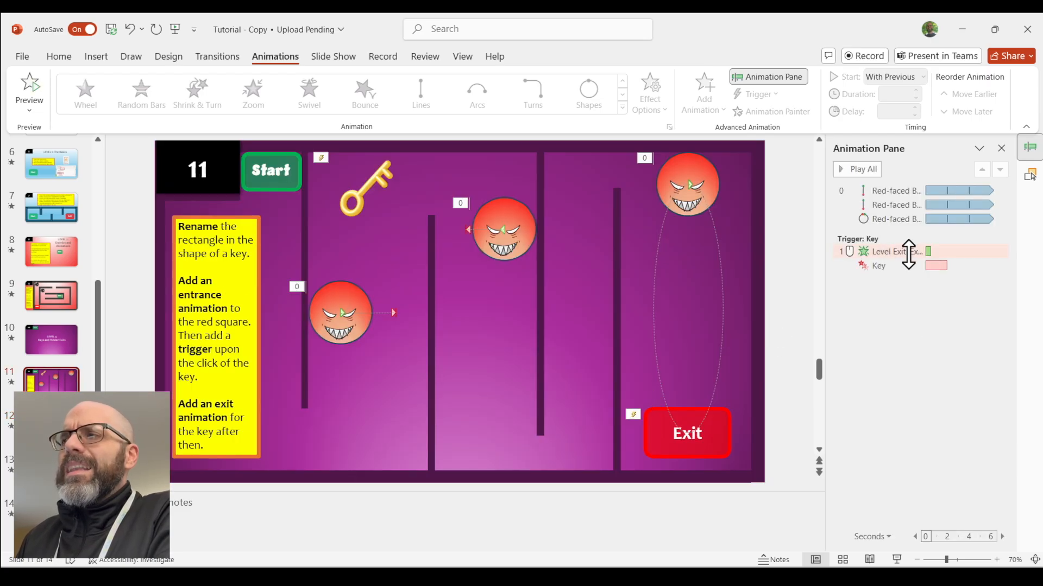
{"action": "left_click", "coordinate": [1000, 253]}
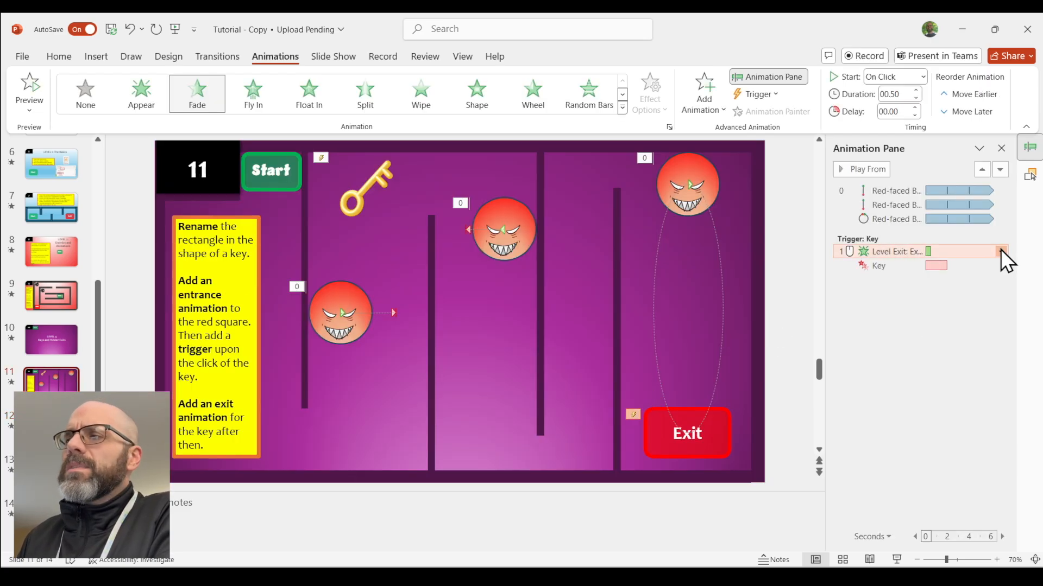
{"action": "left_click", "coordinate": [1000, 251]}
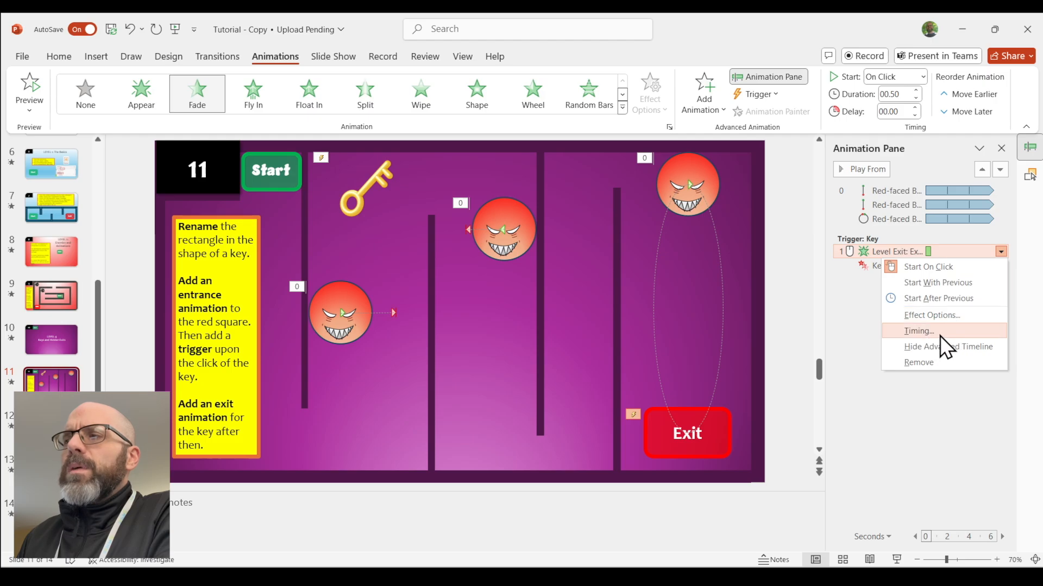
{"action": "left_click", "coordinate": [860, 334]}
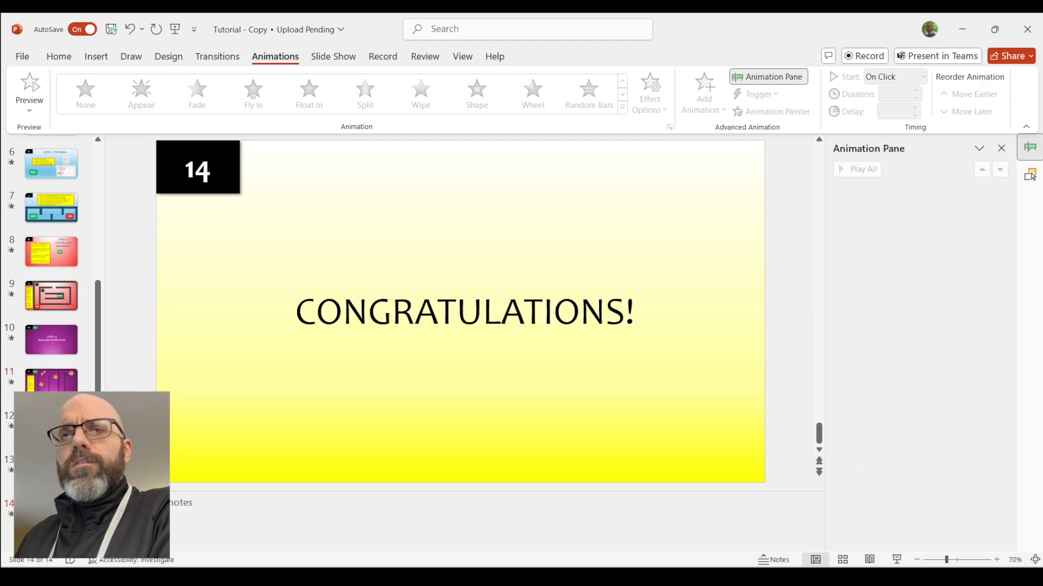
Open slide 12, the Level 4: Just for Fun title slide.
{"action": "left_click", "coordinate": [51, 426]}
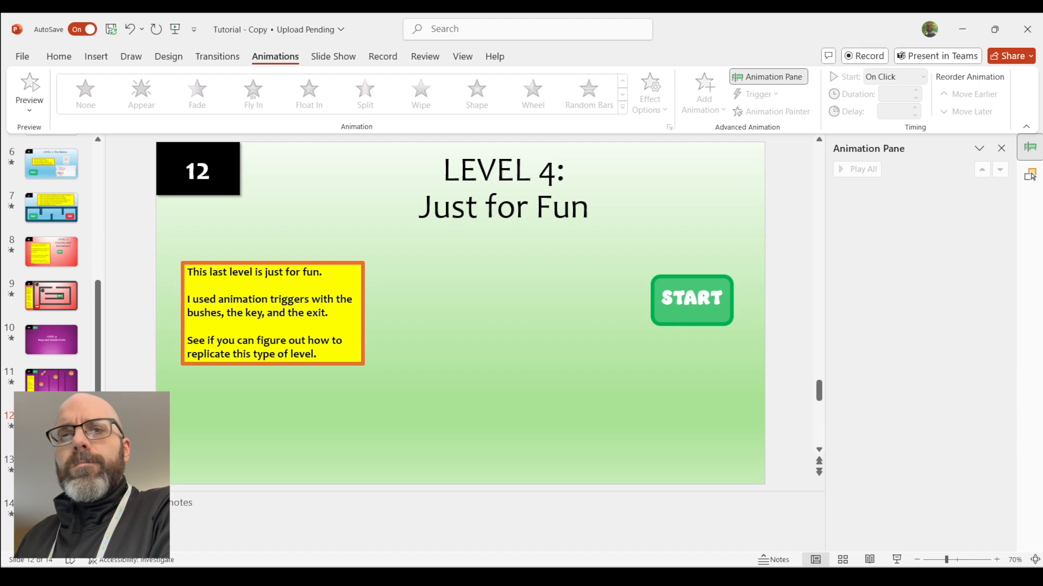